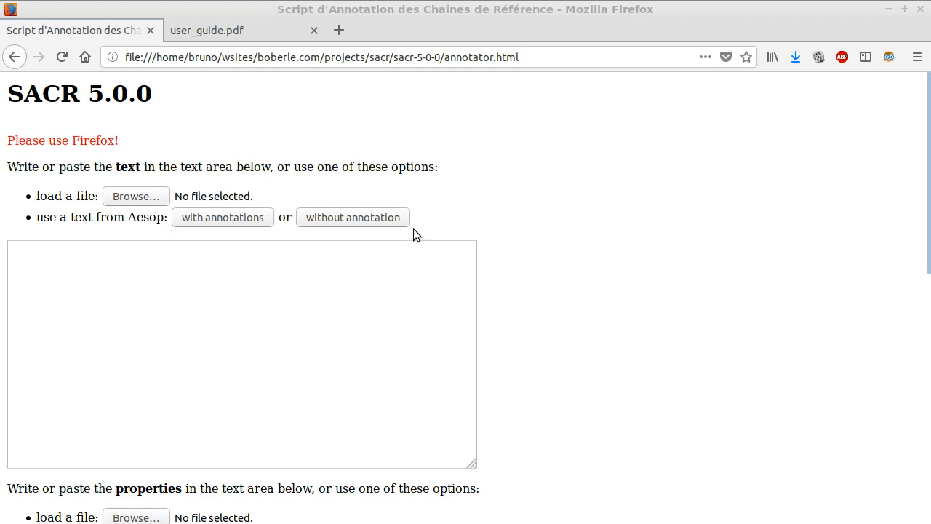
Parse the annotated Aesop sample text using the default property schema.
left_click(217, 216)
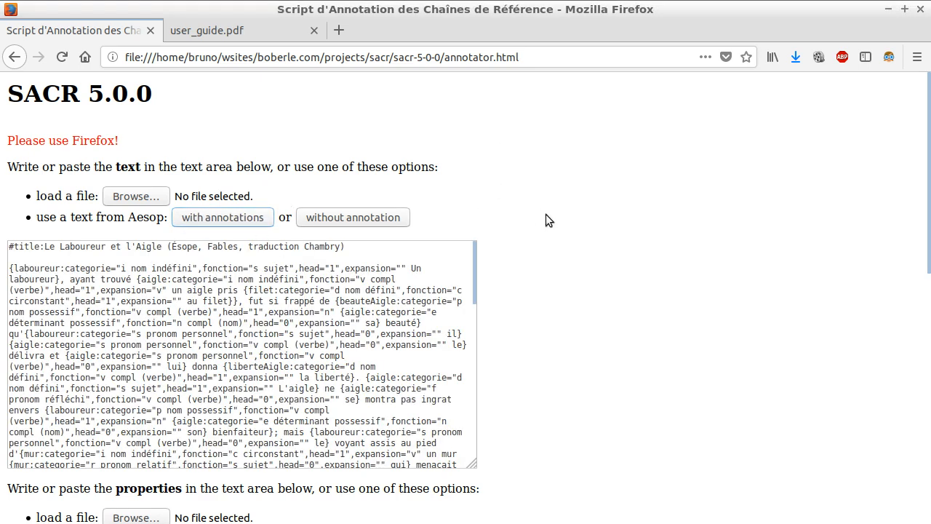
scroll(545, 214, "down", 7)
left_click(120, 248)
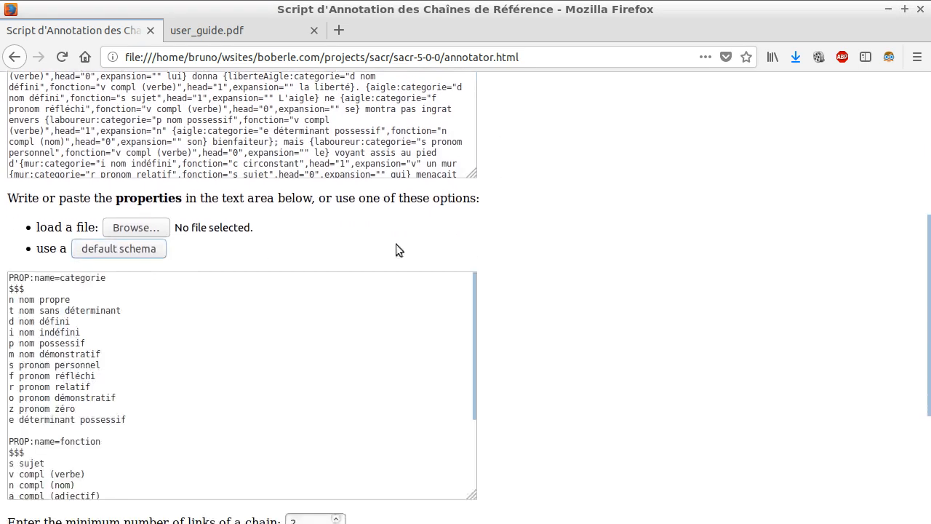
scroll(504, 250, "down", 5)
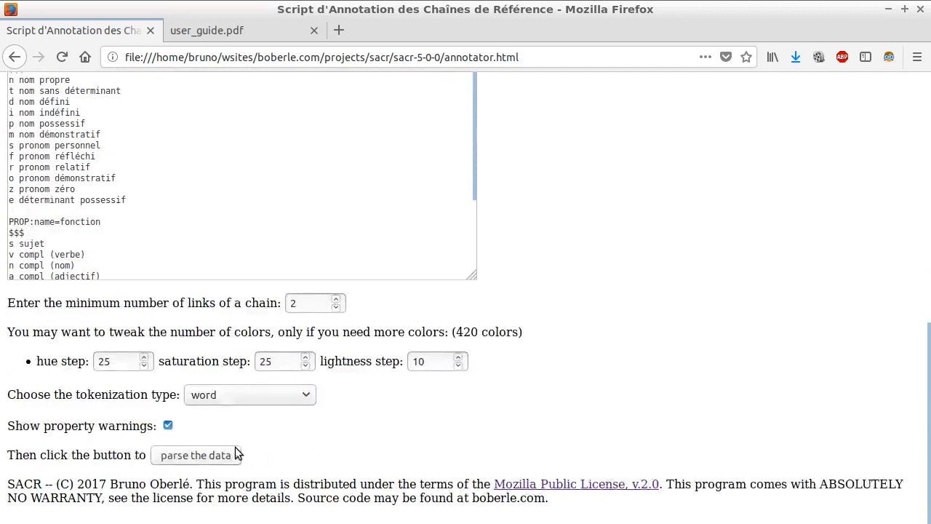
left_click(195, 455)
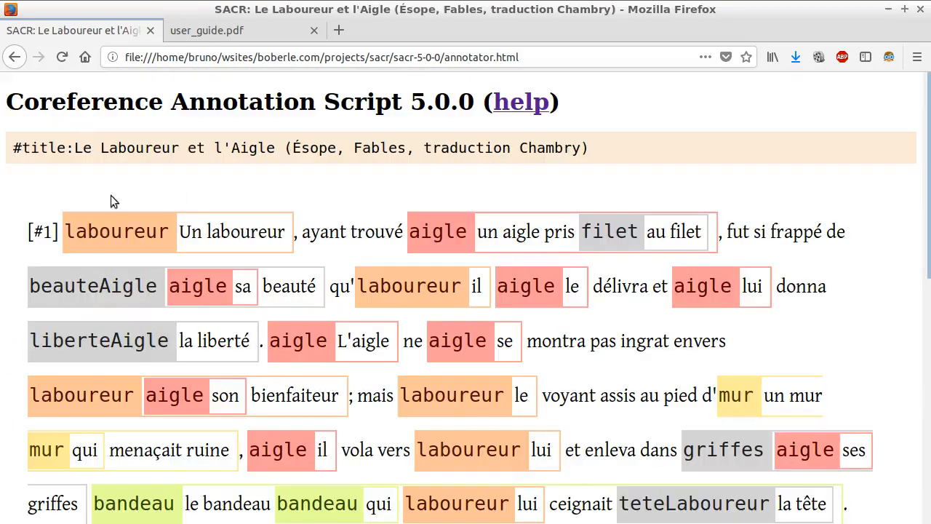
Inspect the annotation properties of the first laboureur, aigle and filet mentions in the opening sentence.
left_click(119, 232)
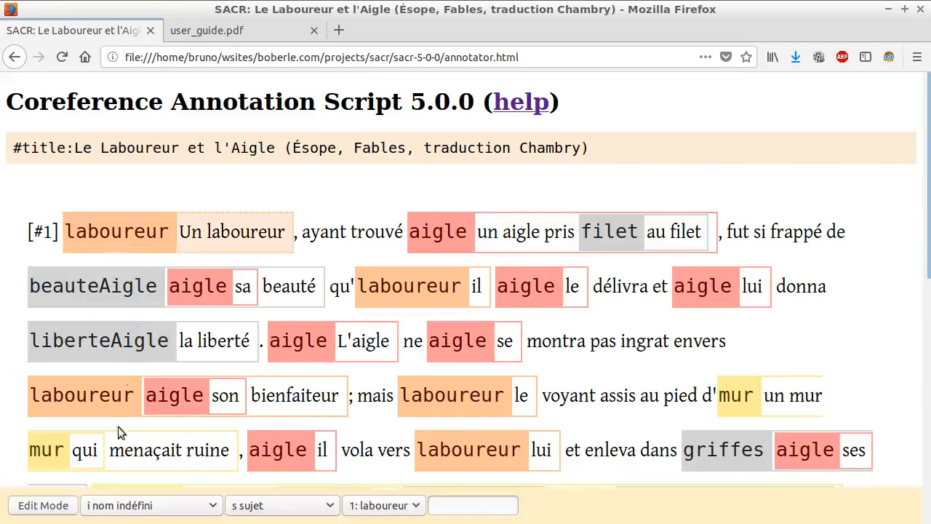
left_click(430, 242)
left_click(609, 244)
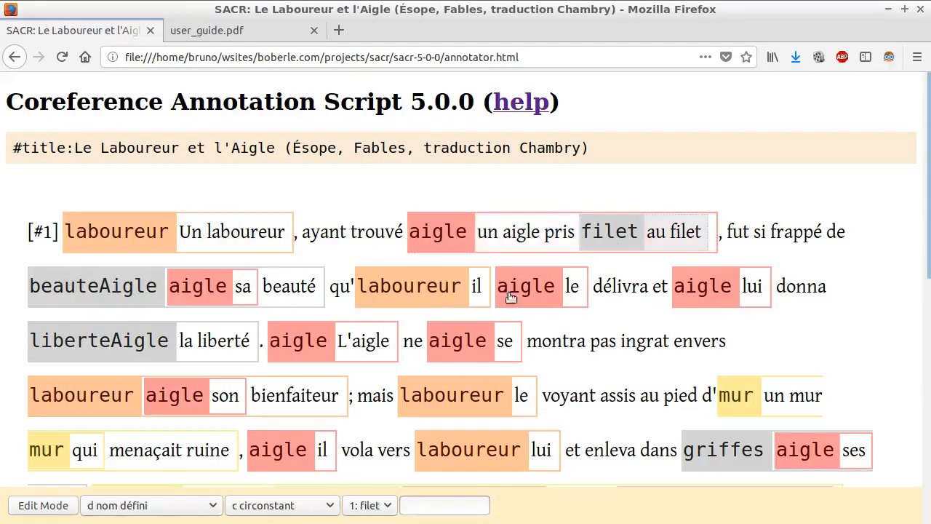
Show only the labels of the laboureur chain throughout the text, and restore the labels of all mentions.
left_click(131, 243)
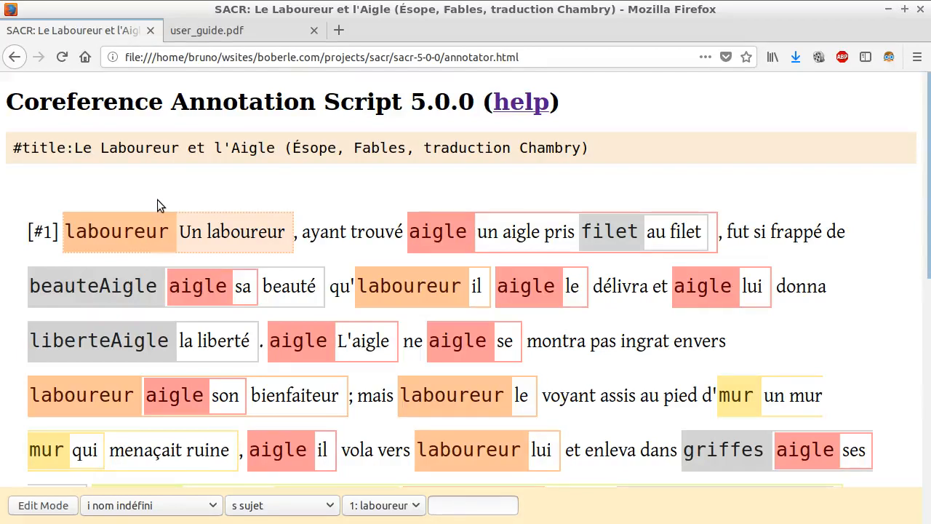
key("s")
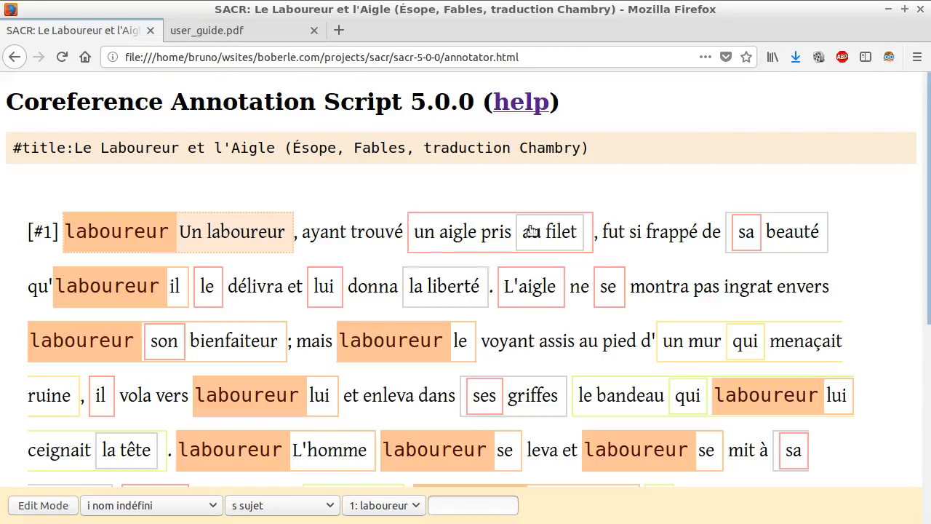
scroll(371, 249, "down", 5)
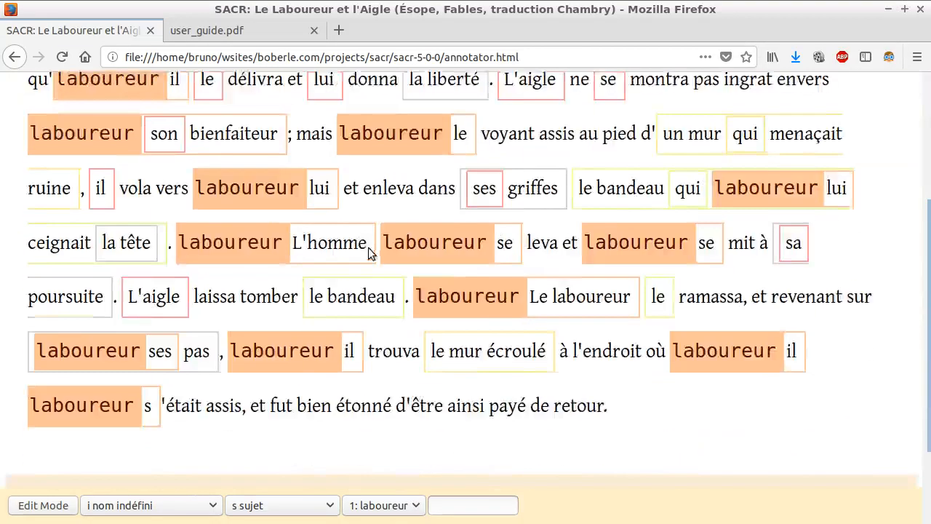
scroll(371, 249, "up", 2)
scroll(371, 249, "up", 2)
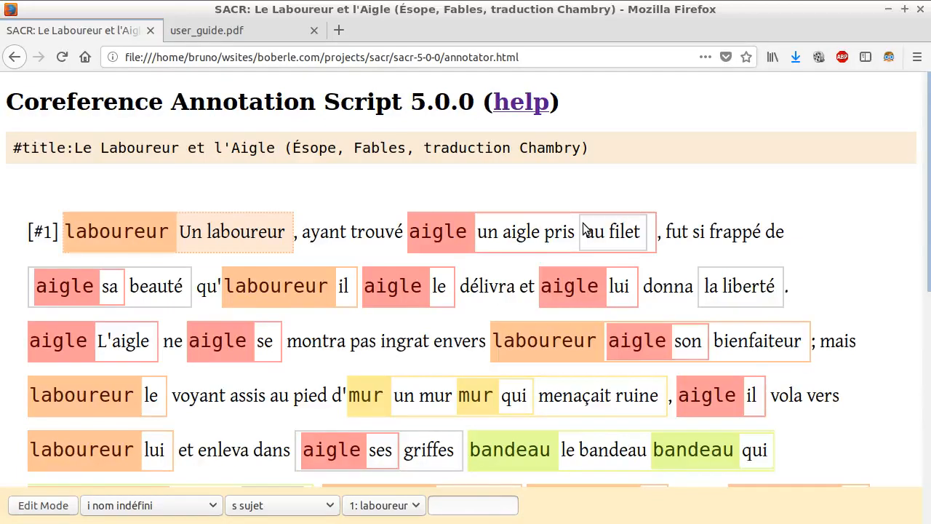
key("l")
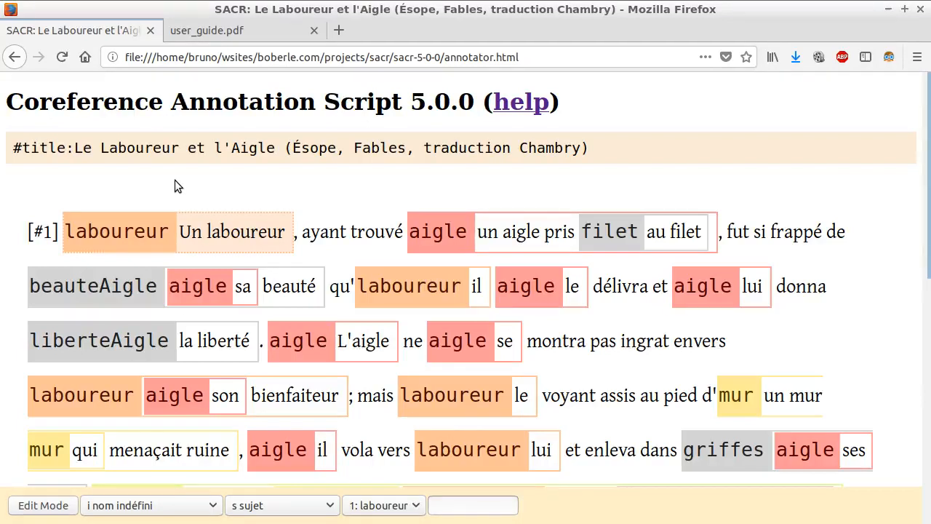
Search for mentions whose categorie is equal to "i nom indéfini".
key("s")
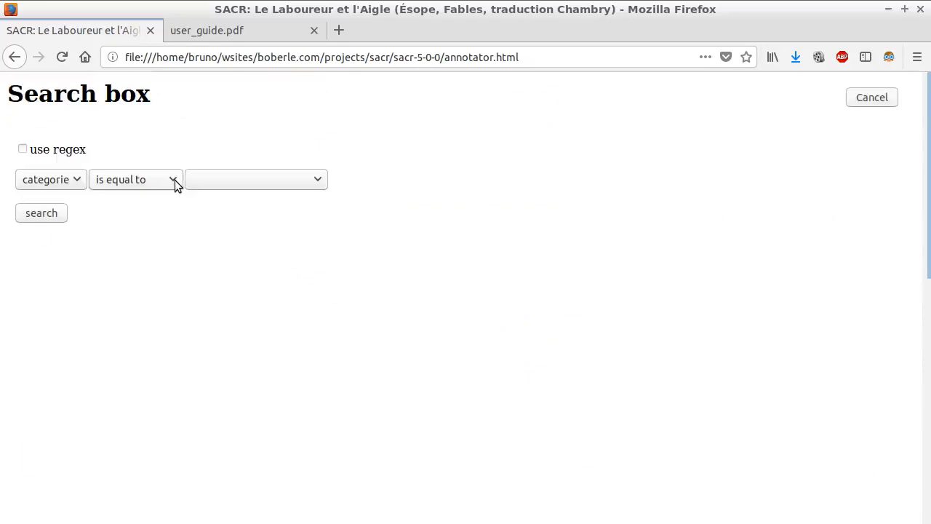
left_click(67, 180)
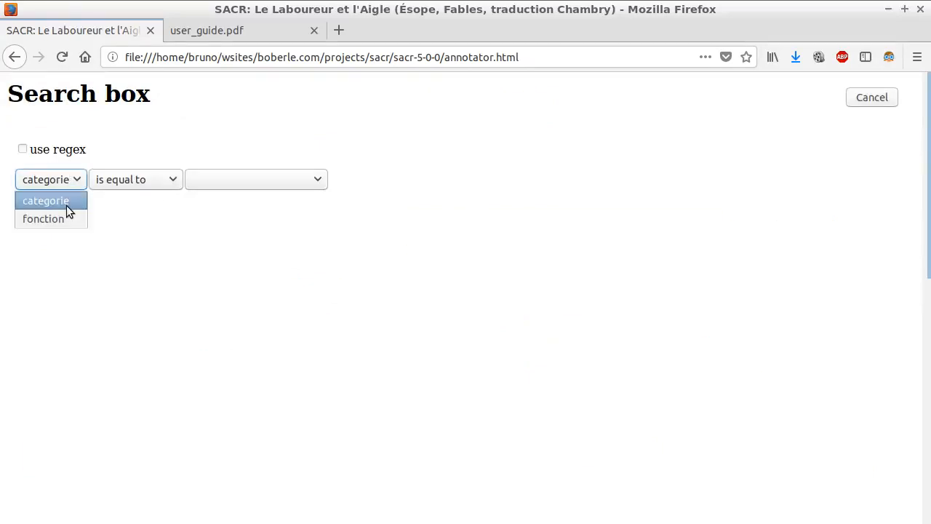
left_click(66, 202)
left_click(115, 181)
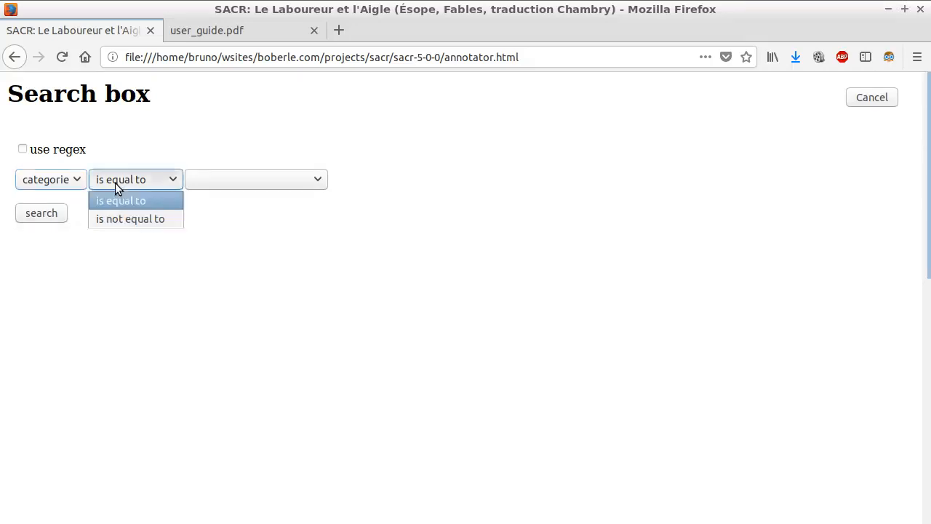
left_click(149, 201)
left_click(206, 179)
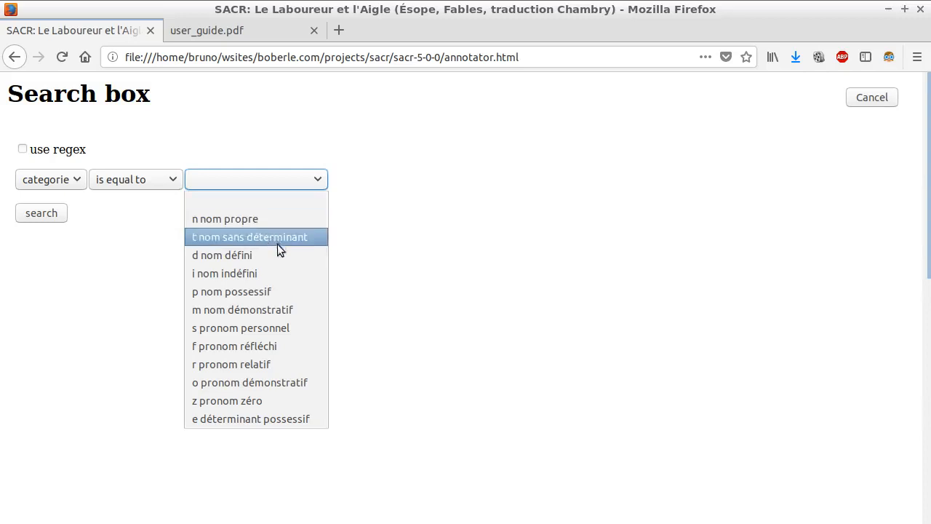
left_click(273, 272)
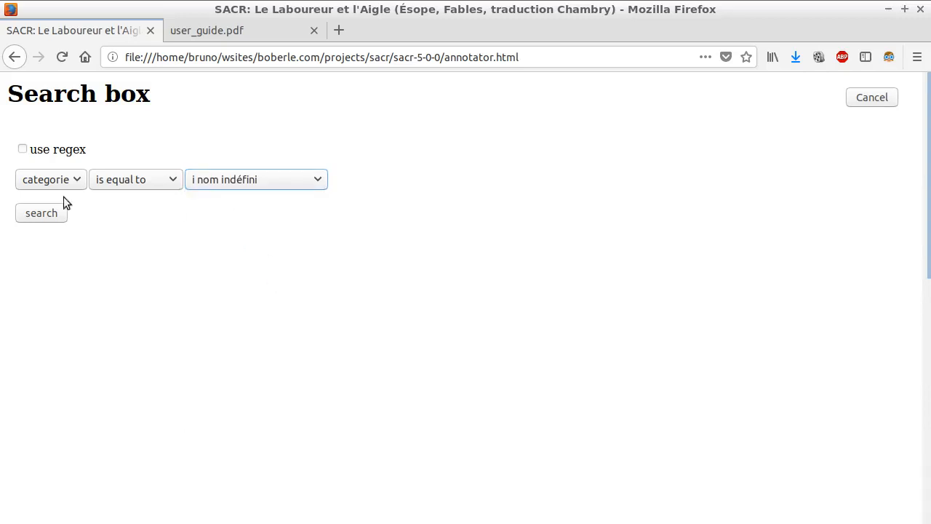
left_click(29, 214)
Check the properties of the matching mentions "un aigle pris au filet" and "un mur qui menaçait ruine".
scroll(178, 194, "down", 3)
scroll(178, 194, "up", 3)
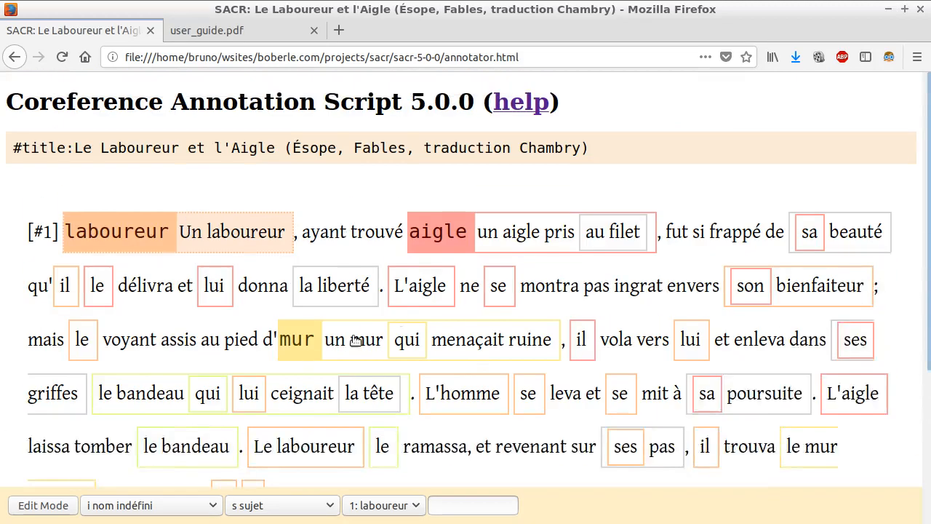
left_click(442, 240)
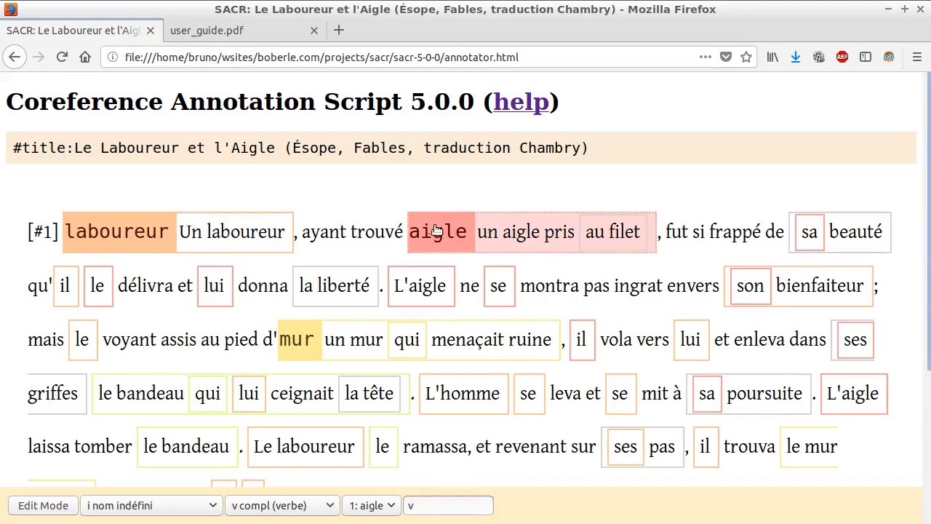
left_click(302, 336)
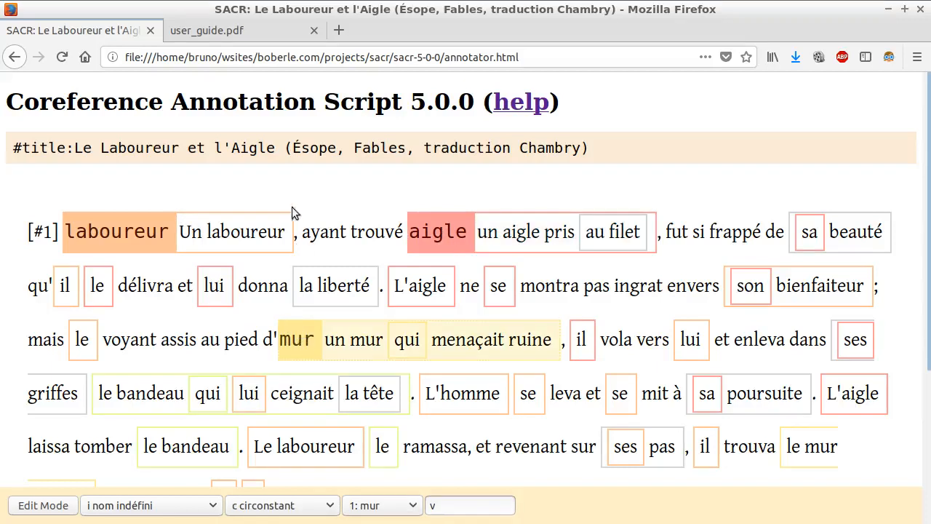
Search for mentions whose categorie is not equal to "i nom indéfini" and review the matches across the text.
key("f")
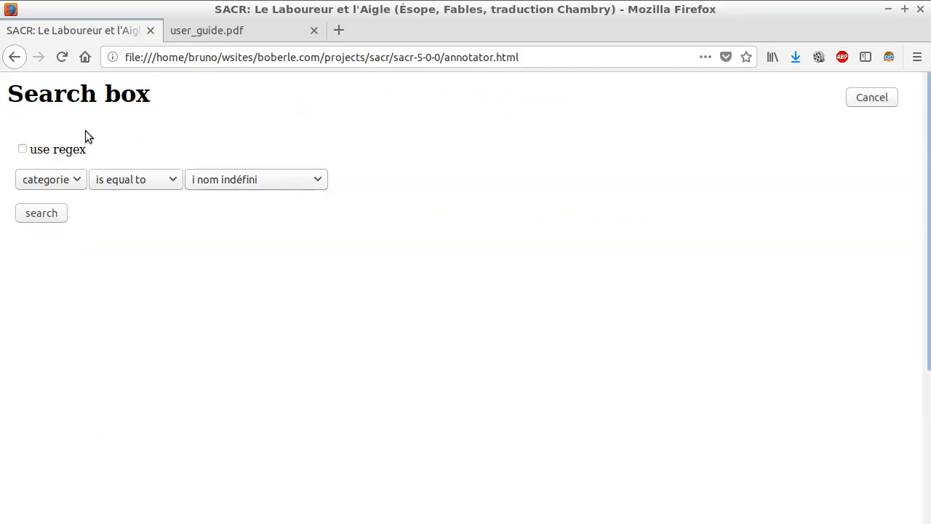
left_click(121, 181)
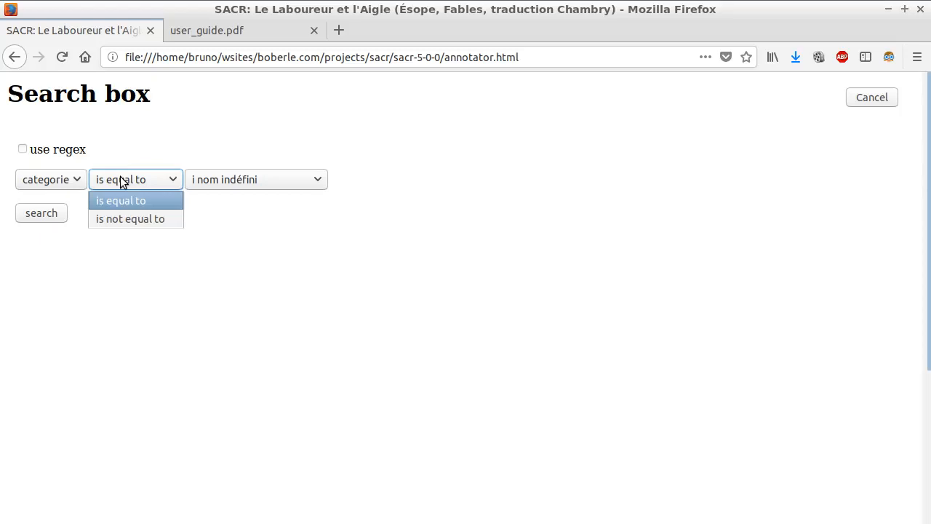
left_click(129, 220)
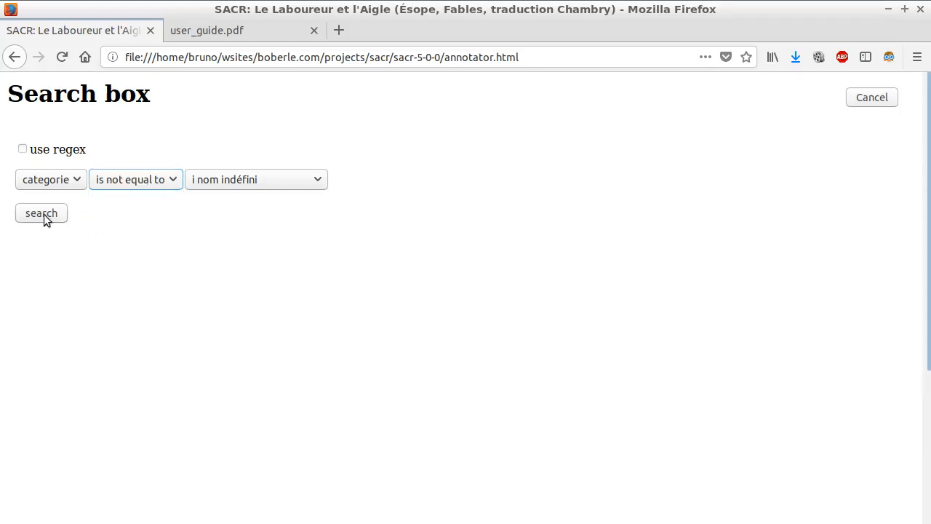
left_click(44, 213)
scroll(266, 213, "down", 6)
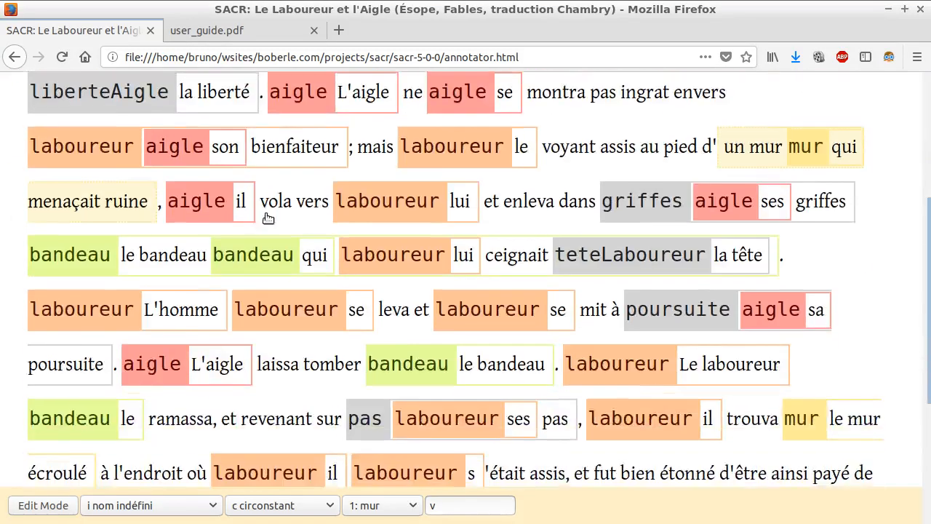
scroll(267, 216, "down", 2)
scroll(267, 217, "up", 8)
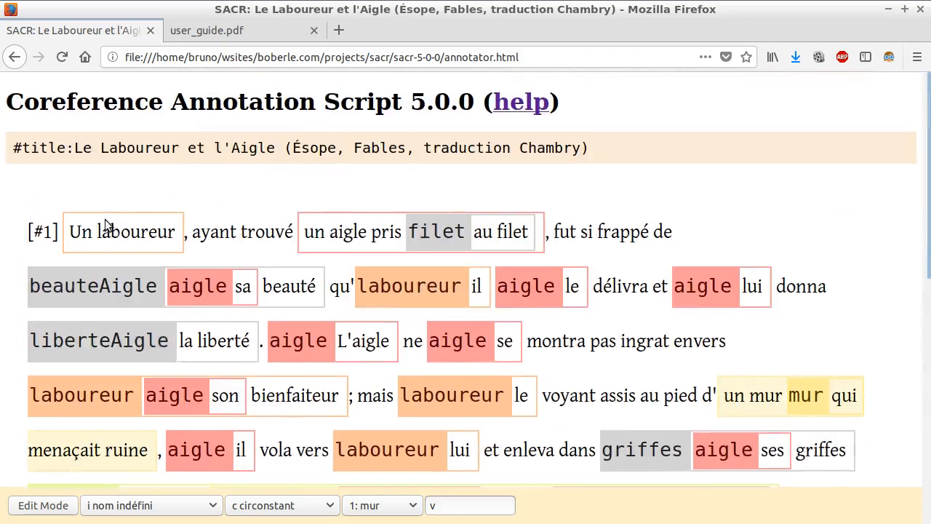
scroll(391, 360, "down", 1)
scroll(391, 353, "down", 3)
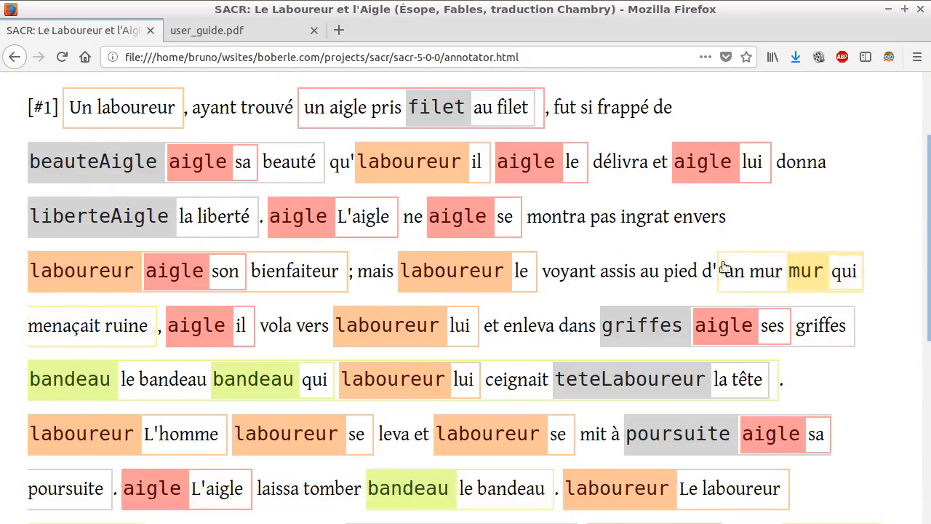
scroll(659, 237, "up", 4)
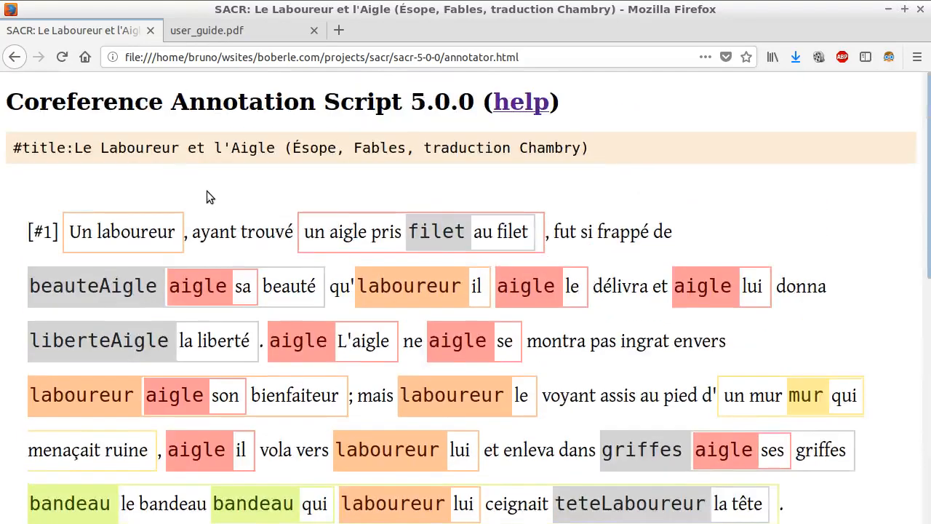
Reopen the search box and review the values available for the categorie property.
key("s")
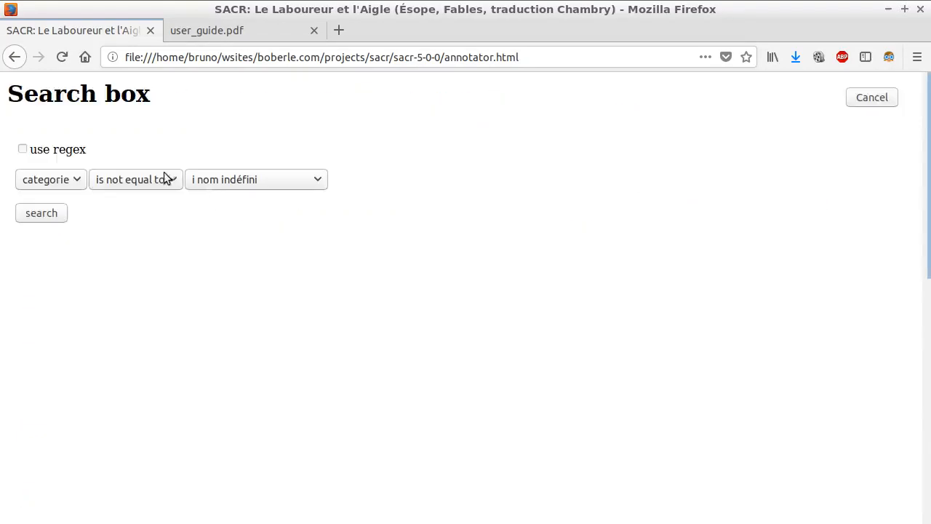
left_click(153, 185)
left_click(90, 181)
left_click(216, 181)
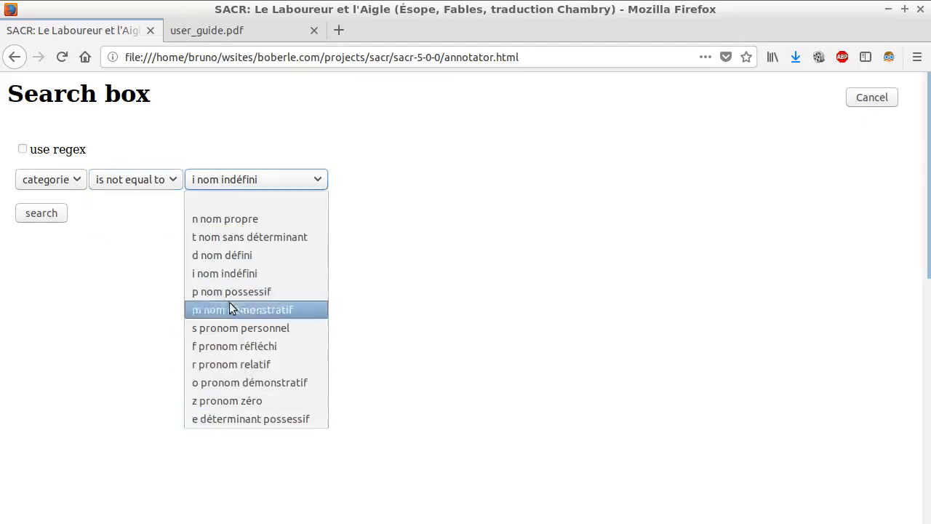
left_click(64, 180)
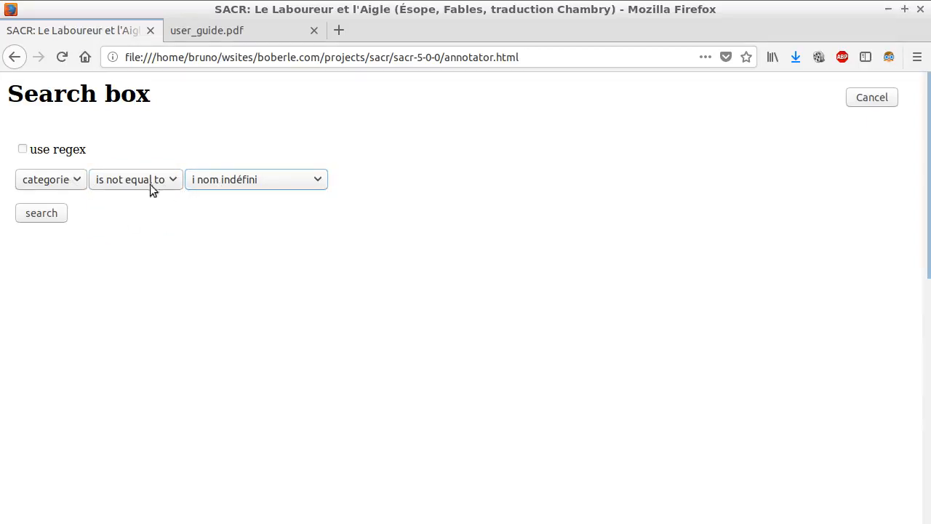
Switch the search property to fonction, review its values with the empty value selected, and cancel the search.
left_click(65, 175)
left_click(59, 210)
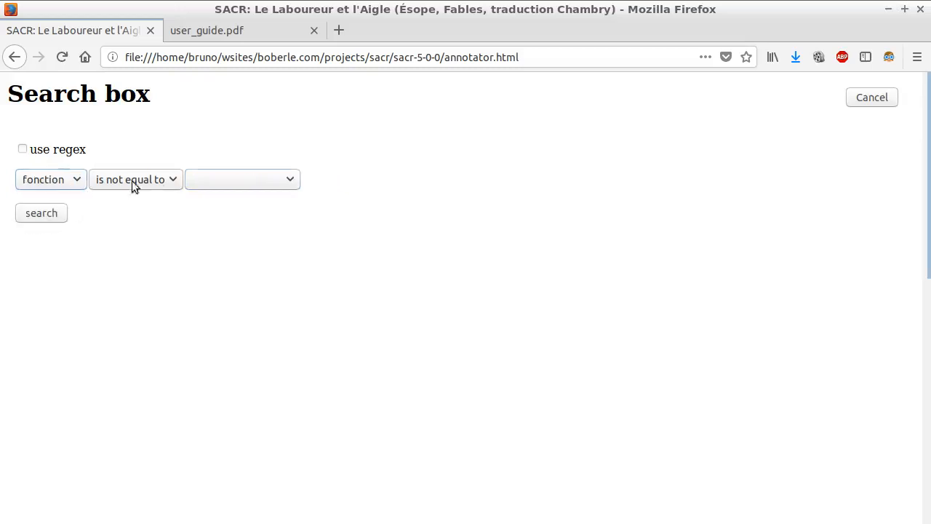
left_click(224, 187)
left_click(219, 202)
left_click(40, 178)
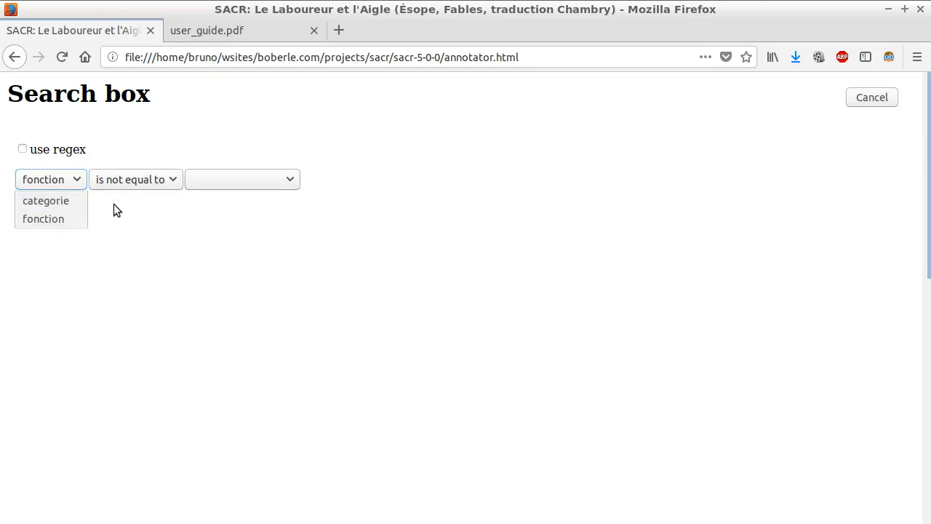
left_click(141, 206)
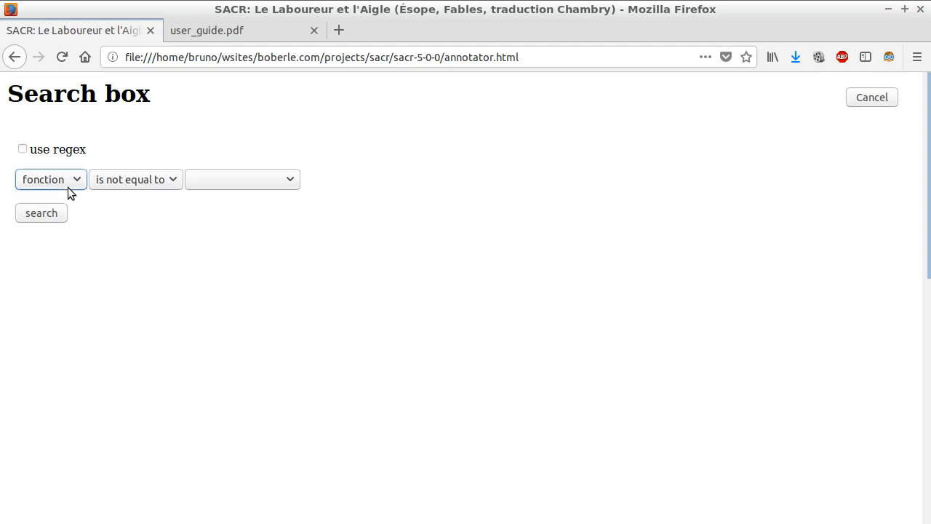
left_click(238, 172)
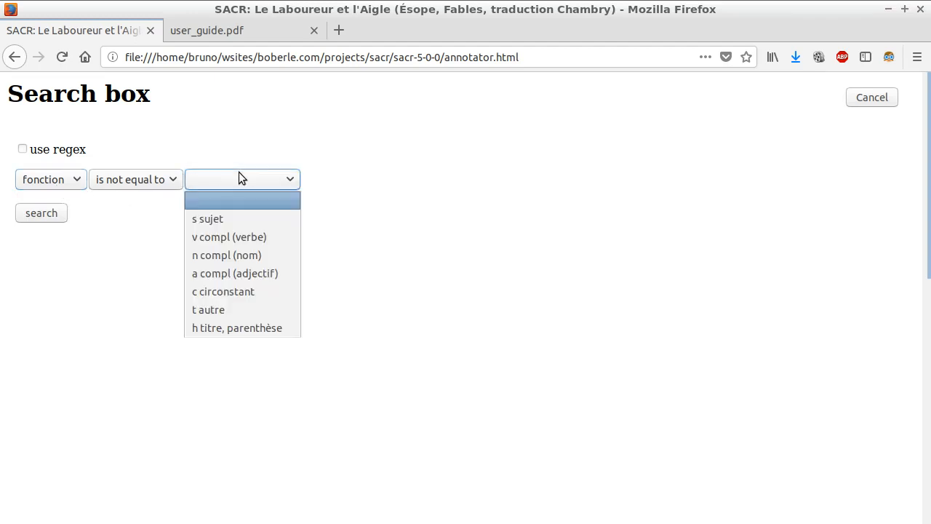
left_click(224, 186)
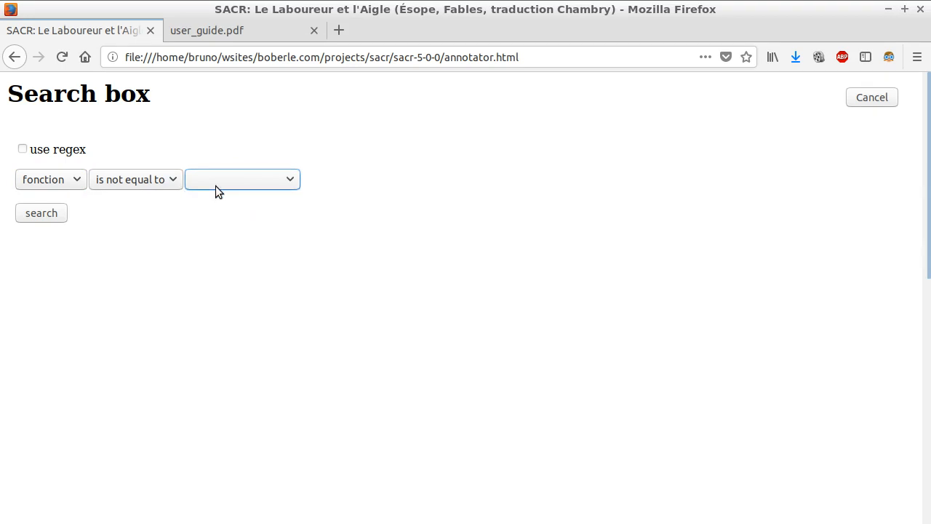
left_click(855, 100)
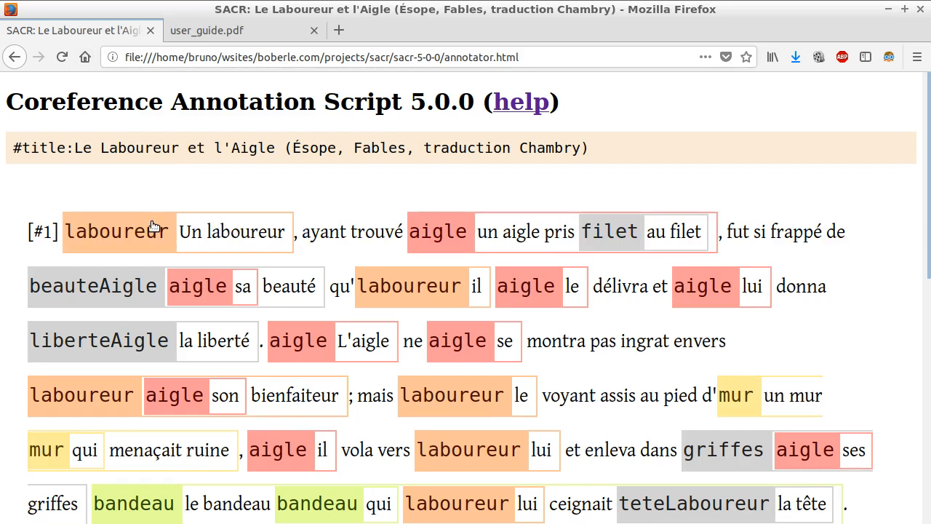
Clear the categorie property of the mentions "Un laboureur" and "le" before "voyant assis".
left_click(153, 226)
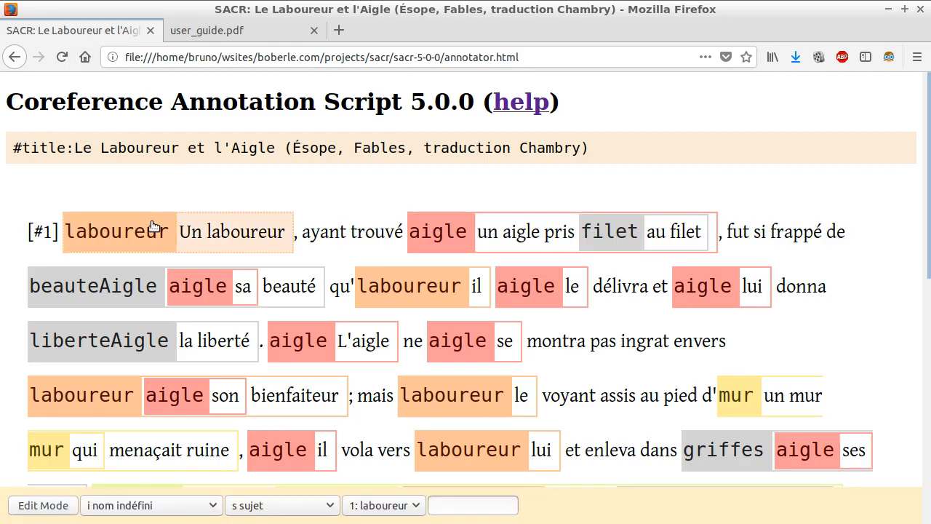
left_click(182, 501)
left_click(208, 266)
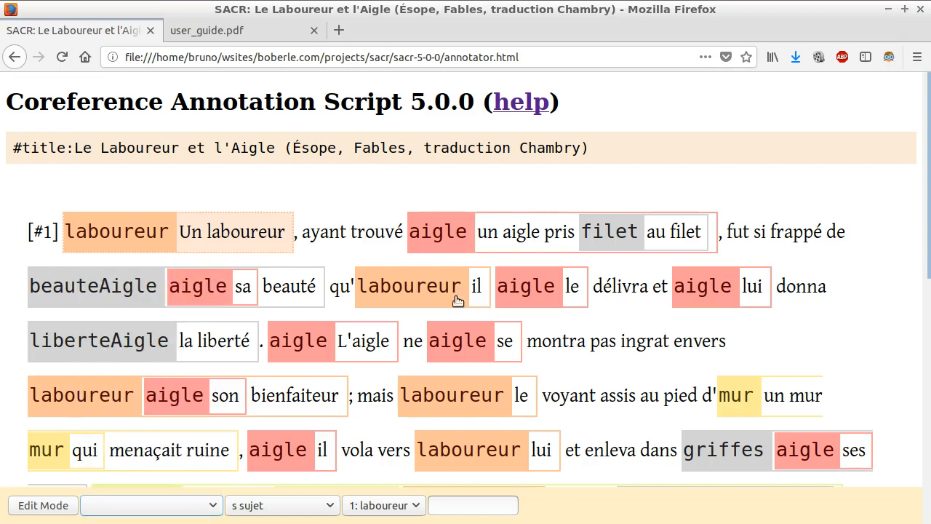
left_click(473, 408)
left_click(93, 502)
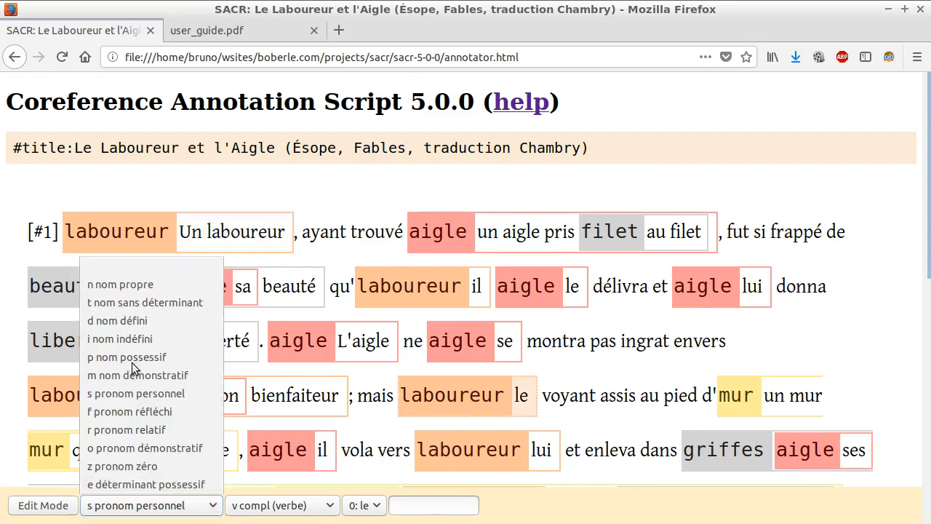
left_click(132, 264)
Create a new mention spanning "l'endroit où il s'était assis" in the last sentence, leaving its properties empty.
scroll(249, 362, "down", 5)
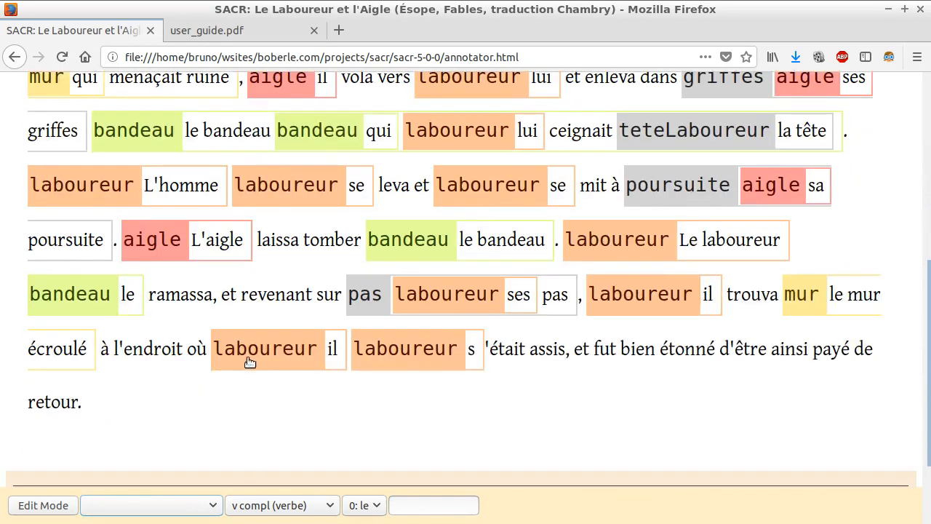
left_click(119, 358)
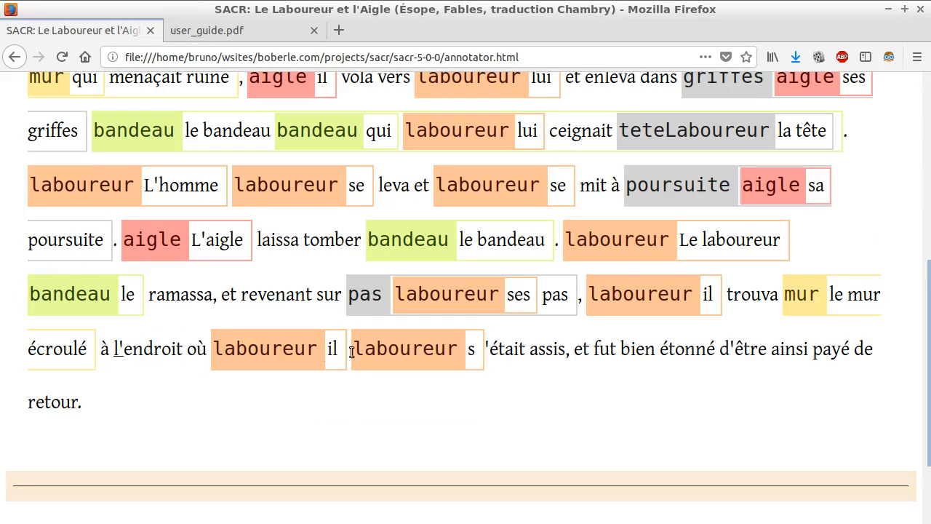
left_click(544, 352)
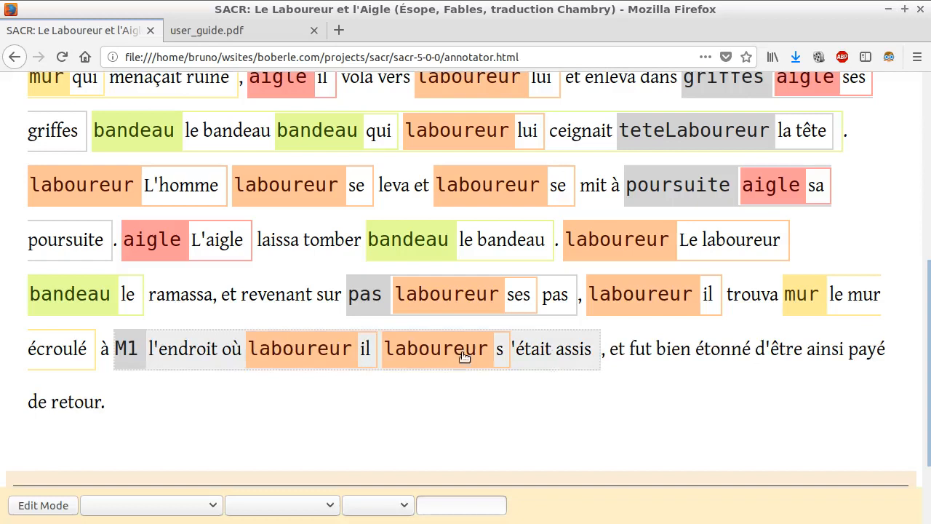
left_click(128, 356)
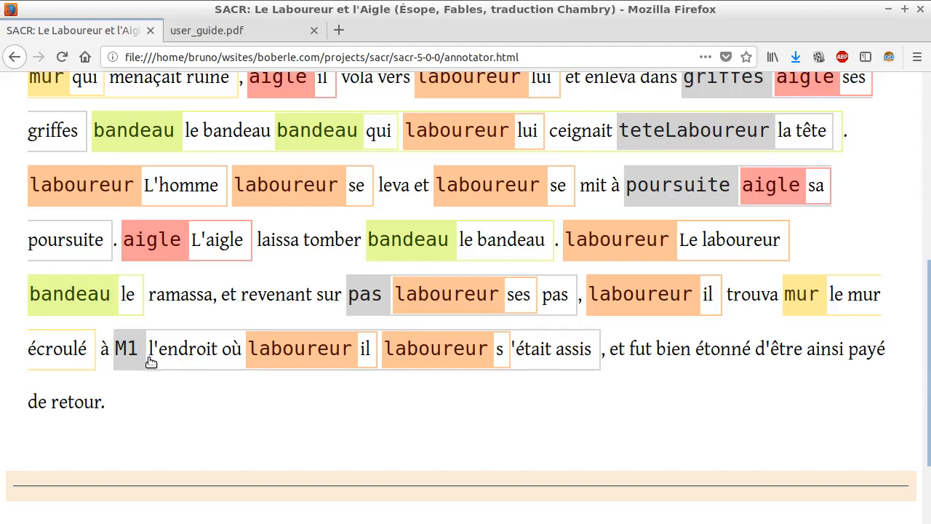
Search without regex for mentions whose categorie is equal to the empty value.
scroll(153, 398, "up", 5)
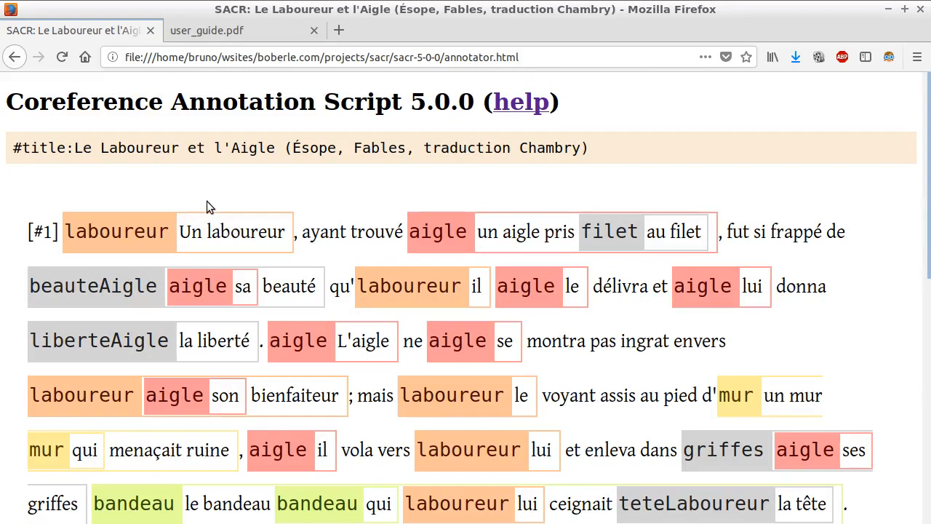
key("s")
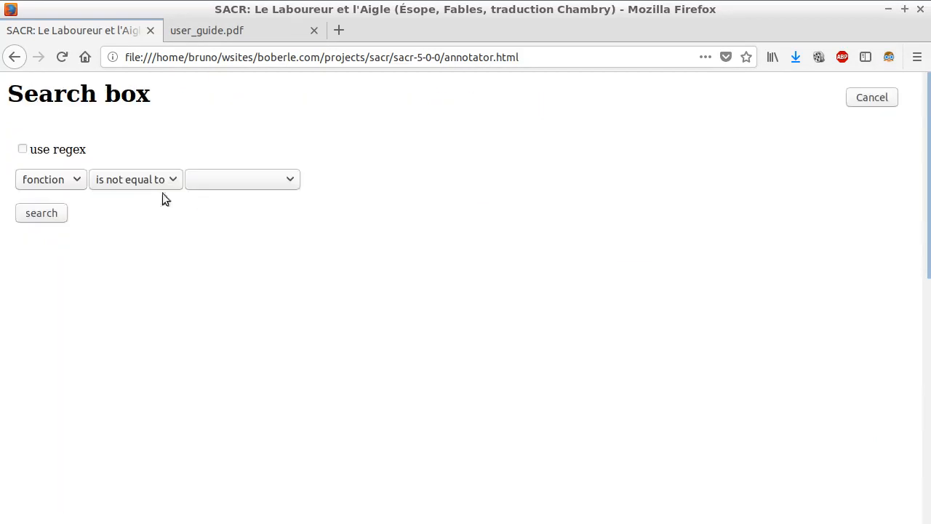
left_click(64, 184)
left_click(56, 199)
left_click(128, 184)
left_click(129, 196)
left_click(217, 179)
left_click(242, 202)
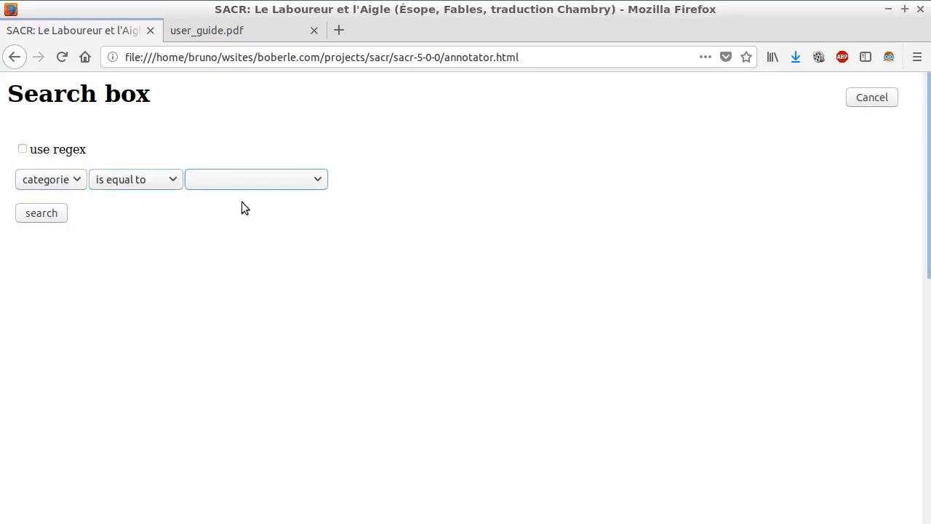
left_click(42, 214)
scroll(118, 192, "down", 1)
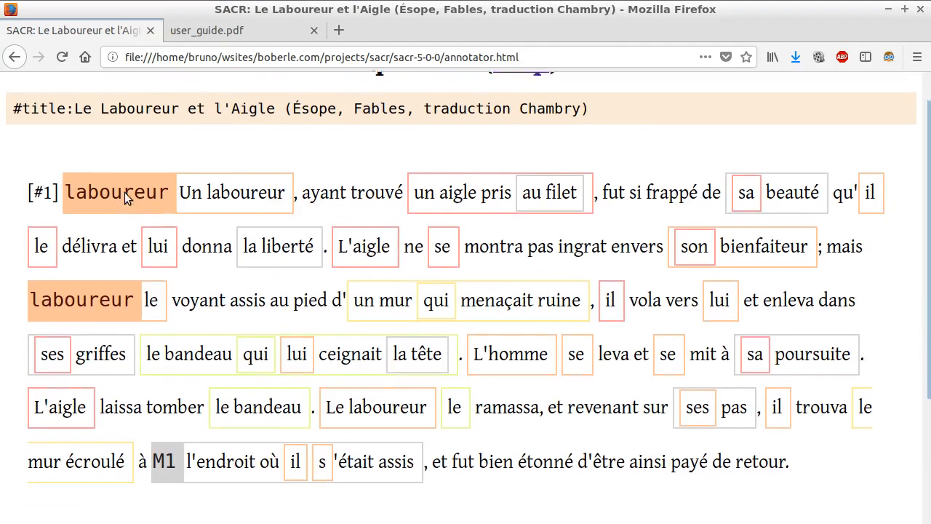
Set the categorie of "Un laboureur" to "i nom indéfini" and of "le" before "voyant assis" to "s pronom personnel".
left_click(129, 192)
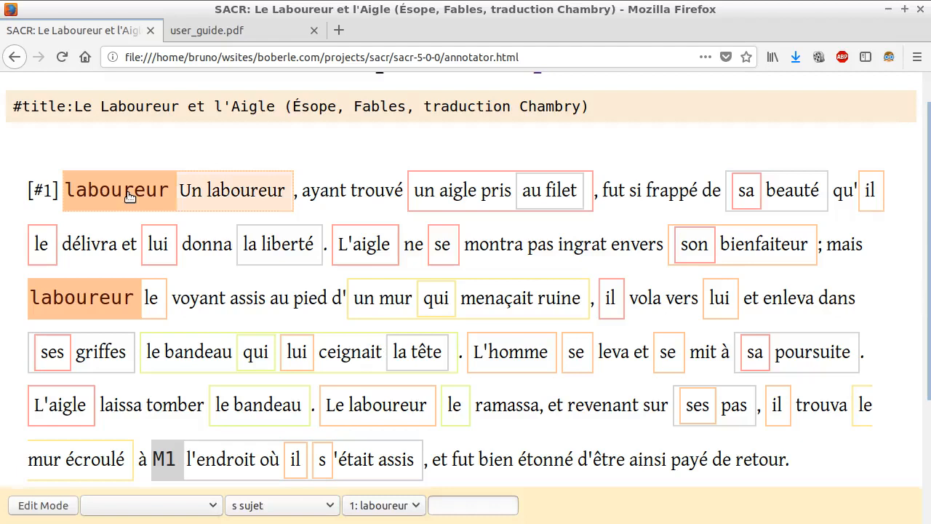
left_click(165, 512)
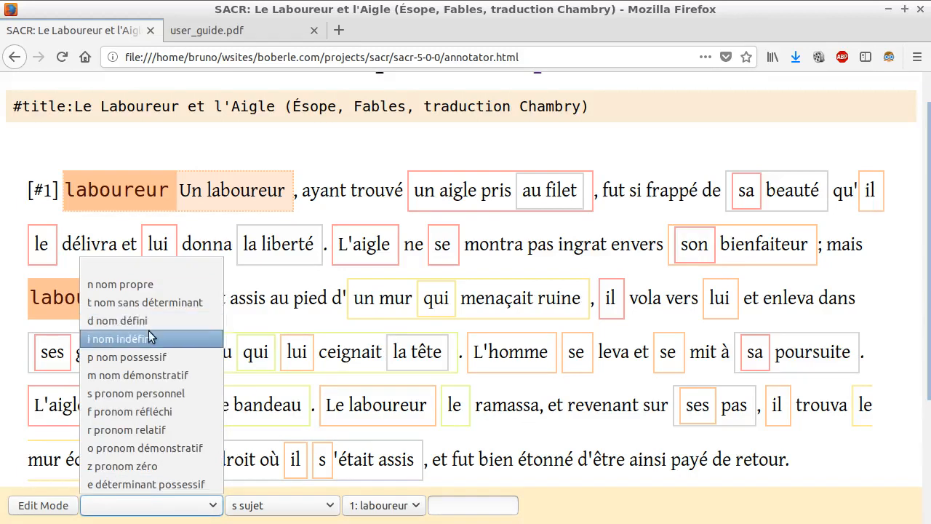
left_click(149, 336)
left_click(85, 301)
left_click(138, 509)
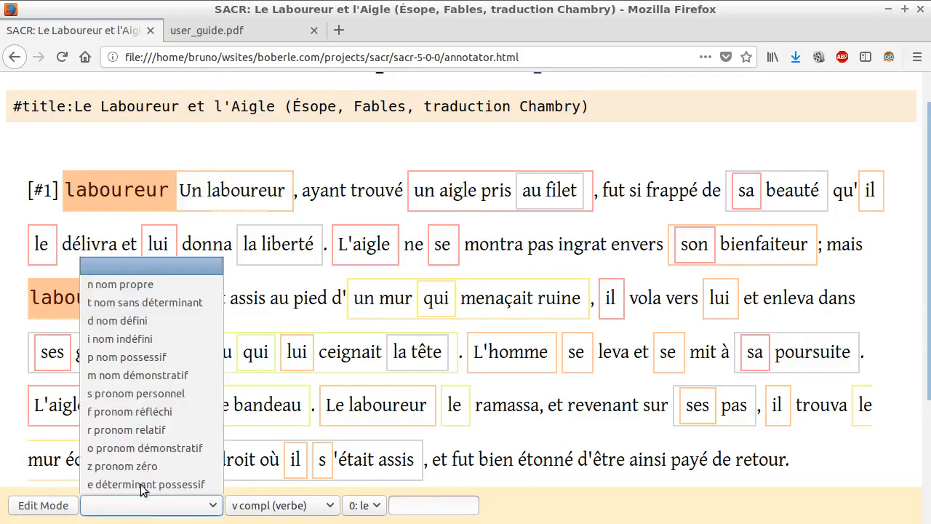
left_click(142, 398)
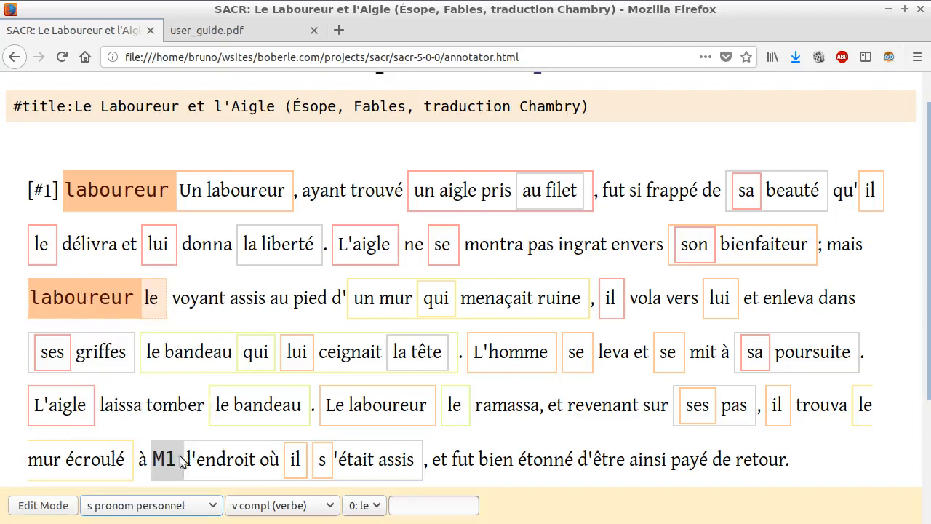
Set the categorie of the mention "l'endroit où il s'était assis" to "d nom défini".
left_click(187, 460)
left_click(167, 505)
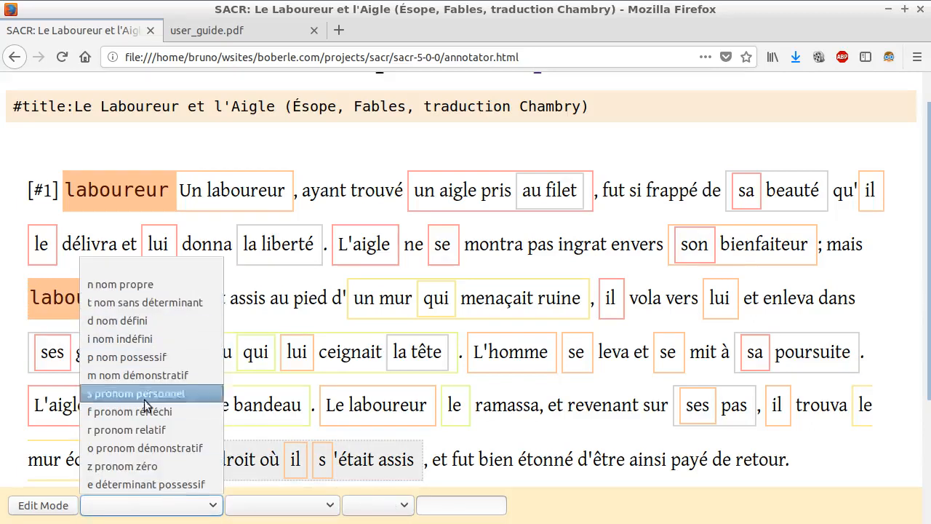
left_click(144, 317)
Repeat the search for mentions with an empty categorie and check the whole text for remaining matches.
scroll(130, 404, "down", 5)
scroll(135, 392, "up", 3)
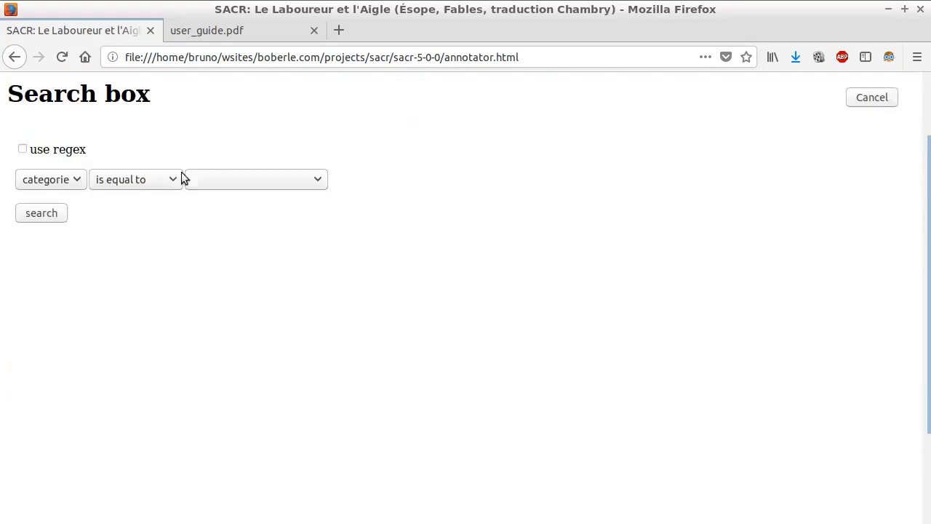
left_click(18, 211)
scroll(51, 194, "up", 2)
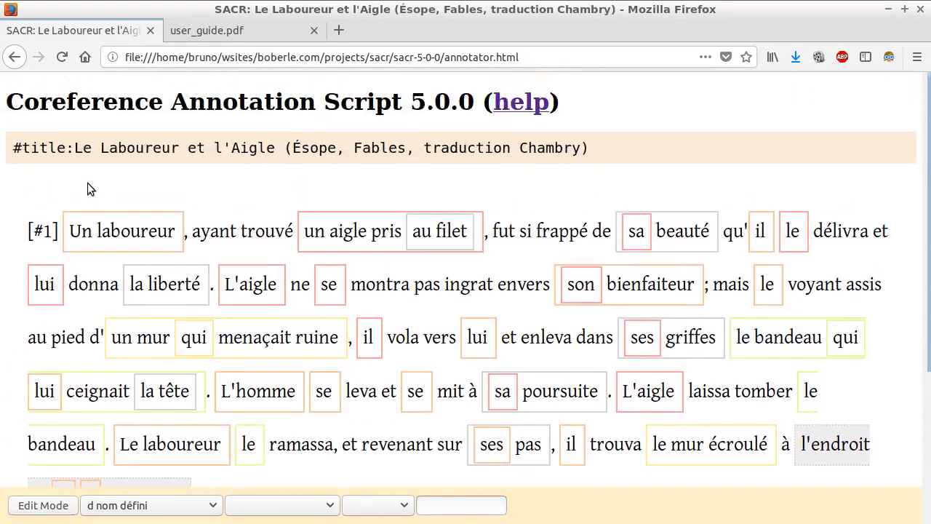
scroll(91, 191, "down", 3)
scroll(107, 193, "up", 3)
Search with regex enabled for mentions whose categorie matches "pronom".
key("s")
left_click(22, 148)
left_click(59, 185)
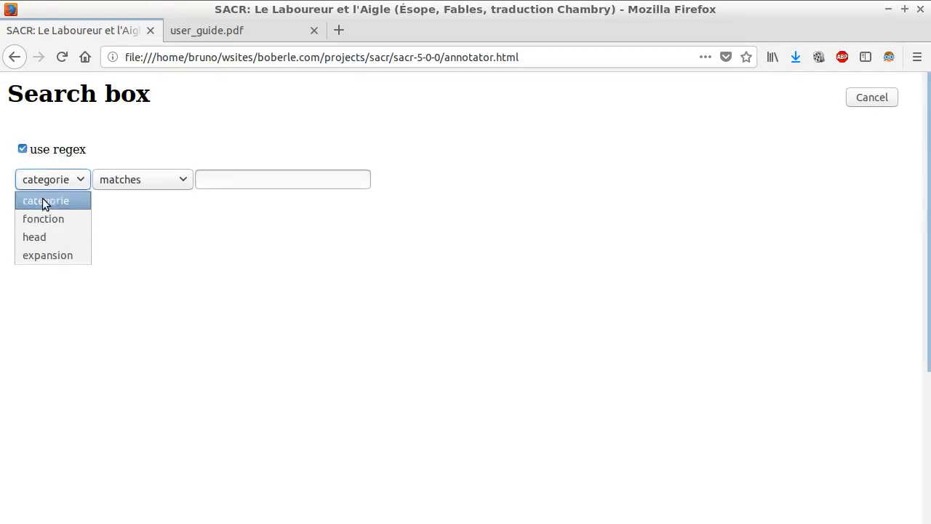
left_click(42, 199)
left_click(145, 179)
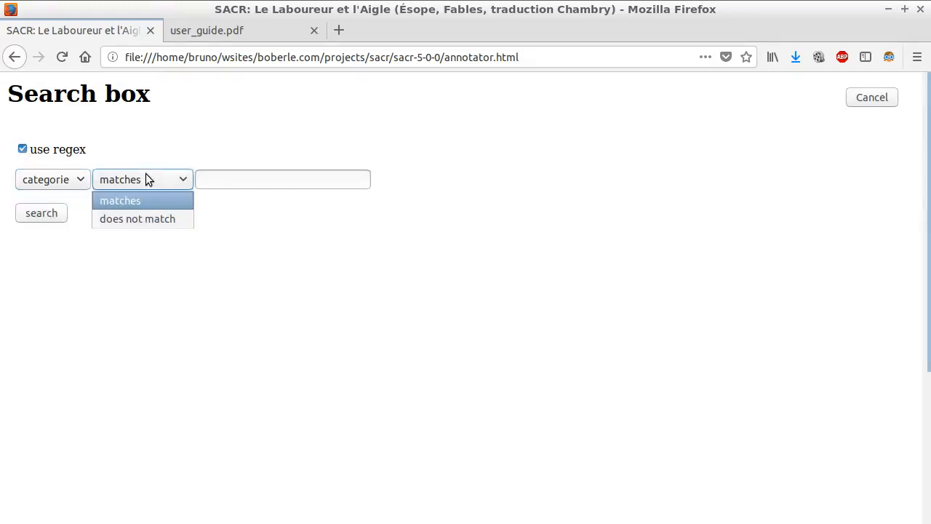
left_click(202, 181)
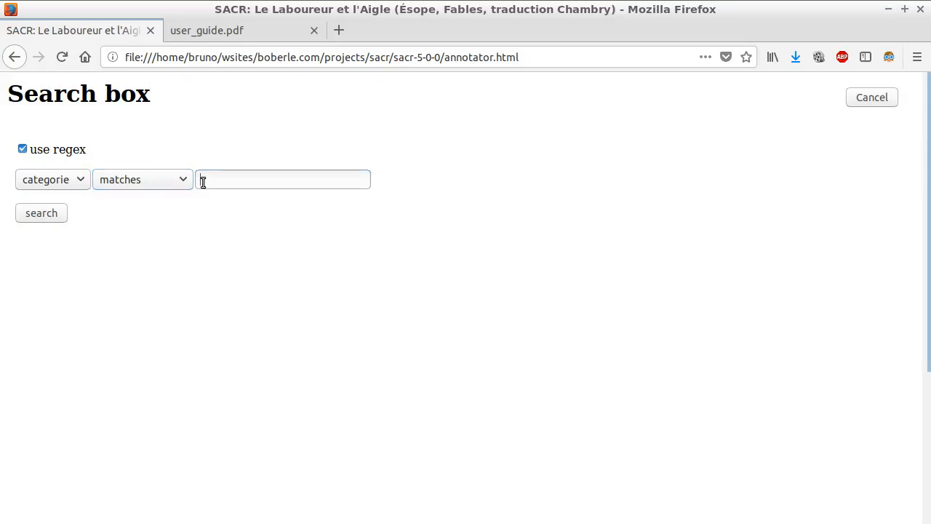
type("pronom")
left_click(41, 213)
scroll(171, 193, "down", 2)
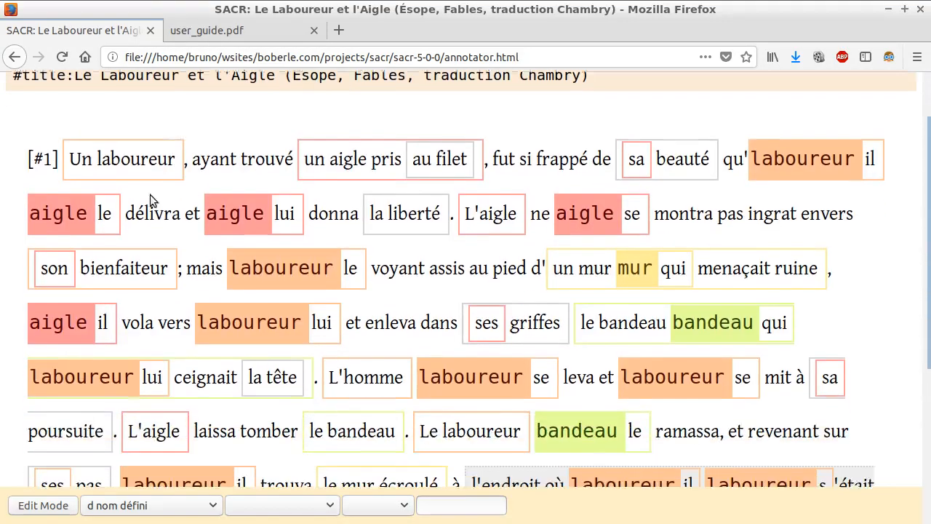
Check the properties of the matching mentions "le" and "se" in the aigle chain and "qui" in the mur chain.
left_click(61, 202)
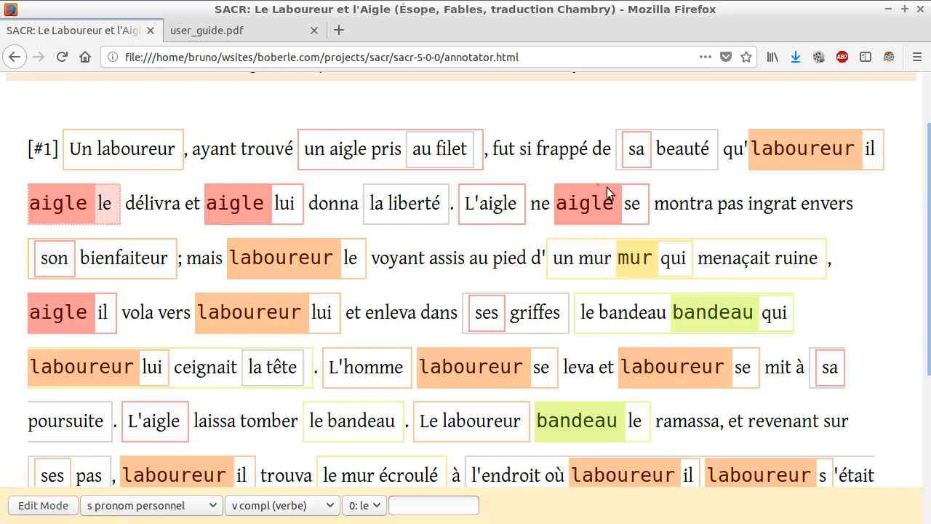
left_click(592, 203)
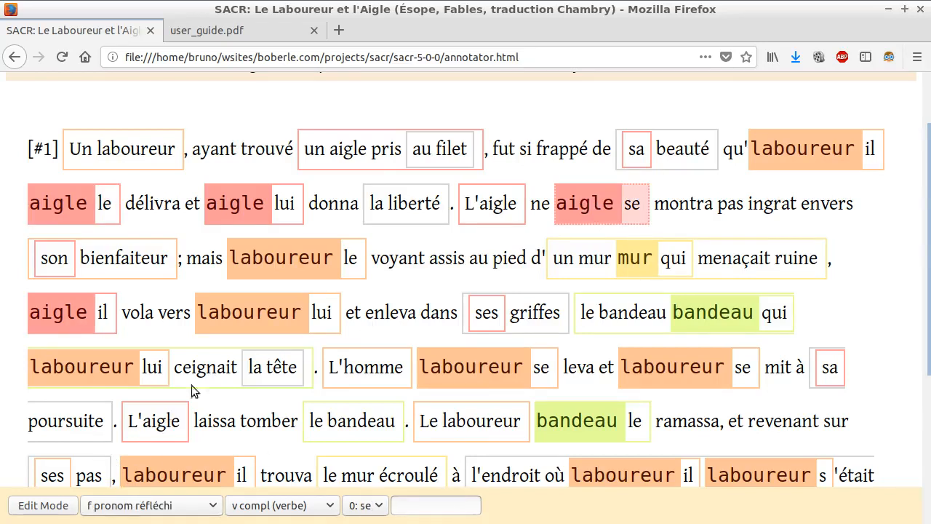
scroll(249, 307, "down", 2)
left_click(626, 182)
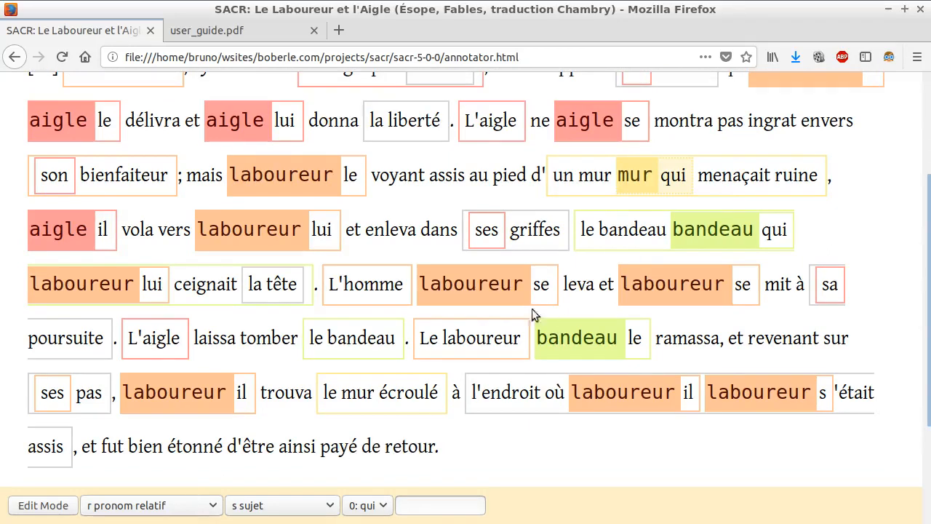
scroll(525, 312, "down", 1)
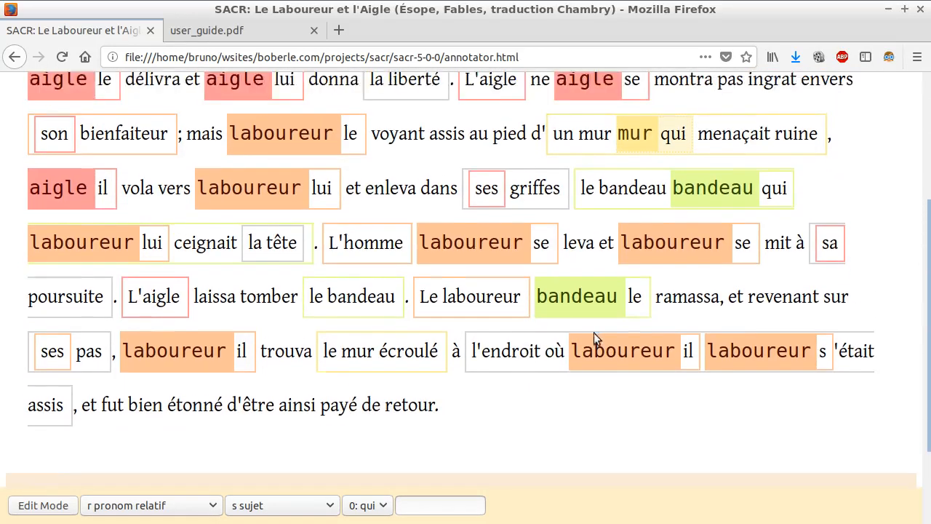
scroll(568, 329, "up", 5)
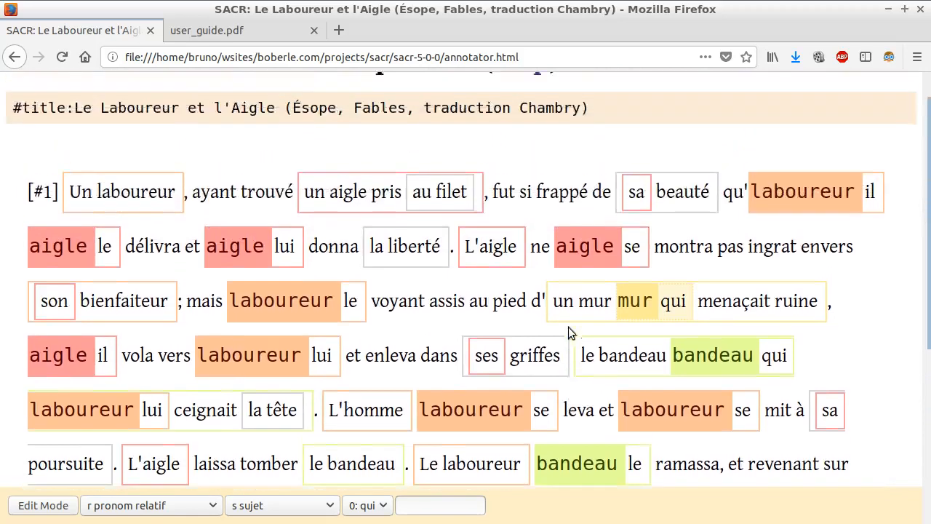
Reopen the search box, turn off regex, review the operator and the categorie values, and cancel the search.
key("s")
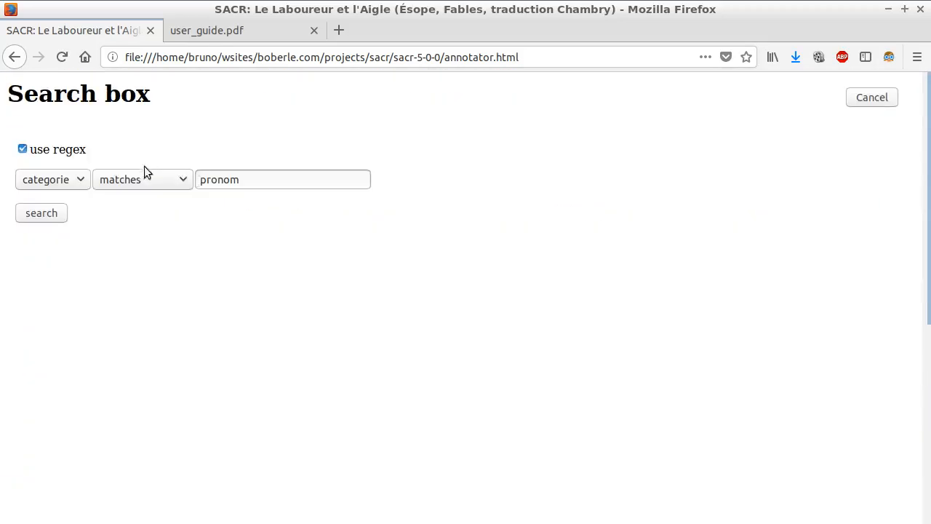
left_click(24, 150)
left_click(109, 181)
left_click(118, 182)
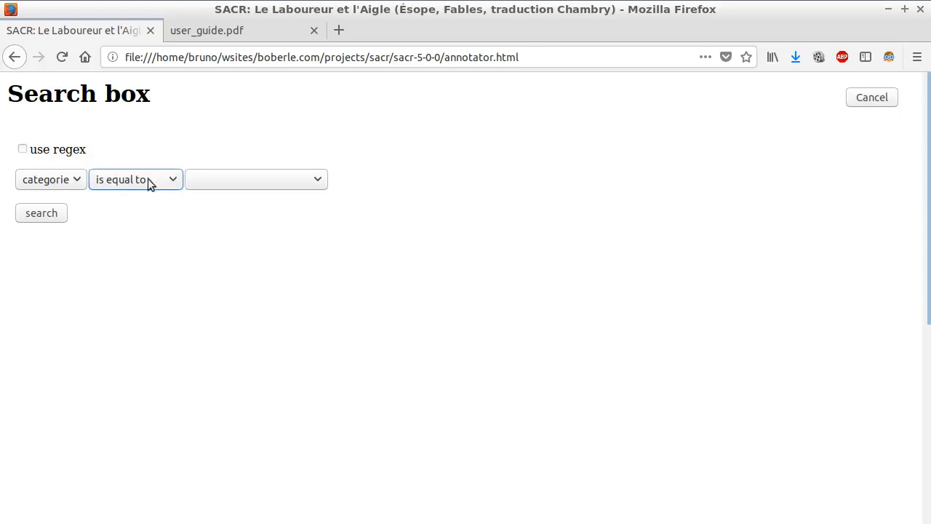
left_click(206, 180)
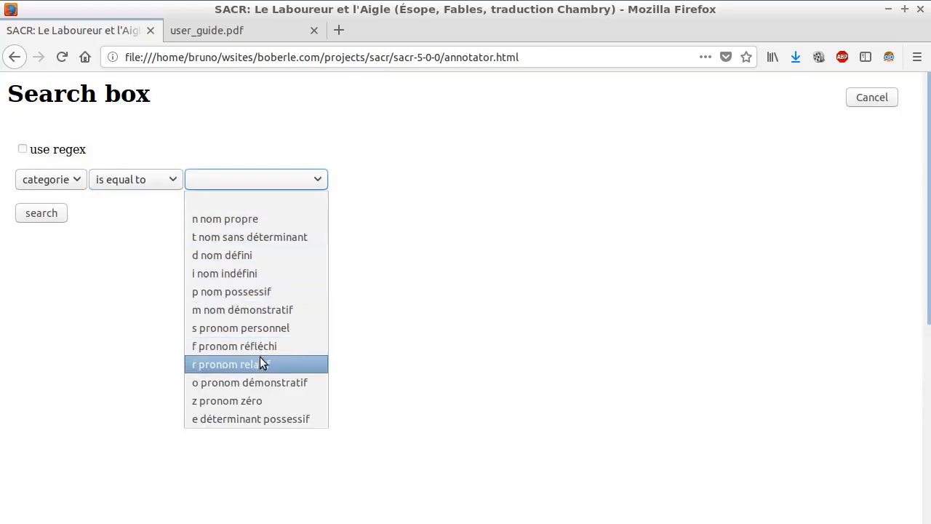
left_click(128, 282)
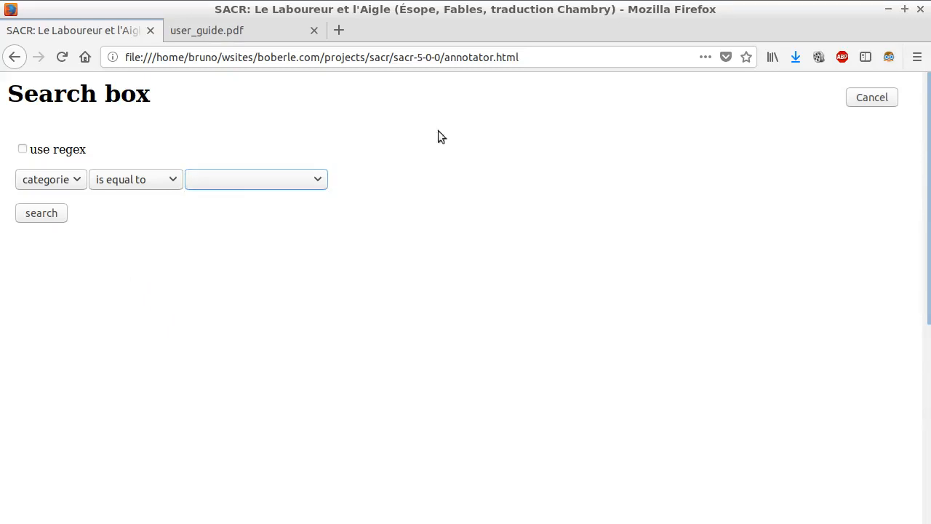
left_click(878, 99)
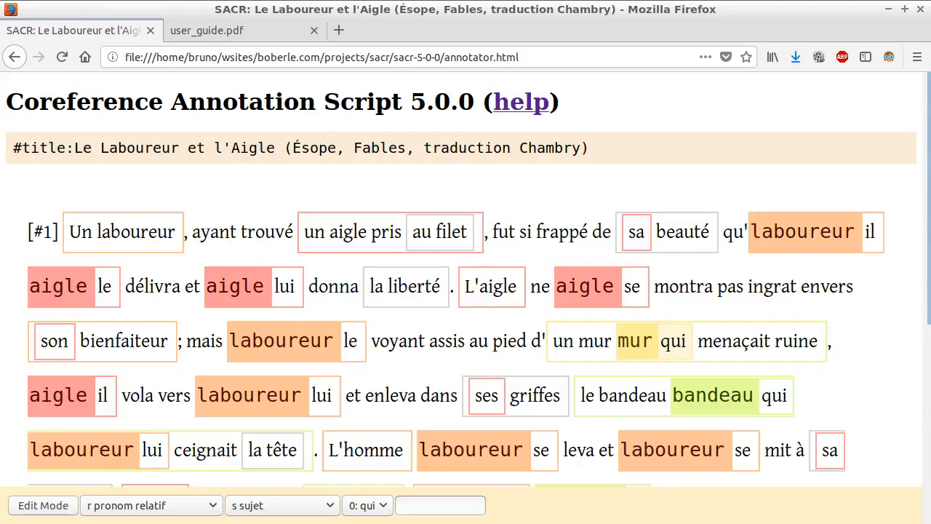